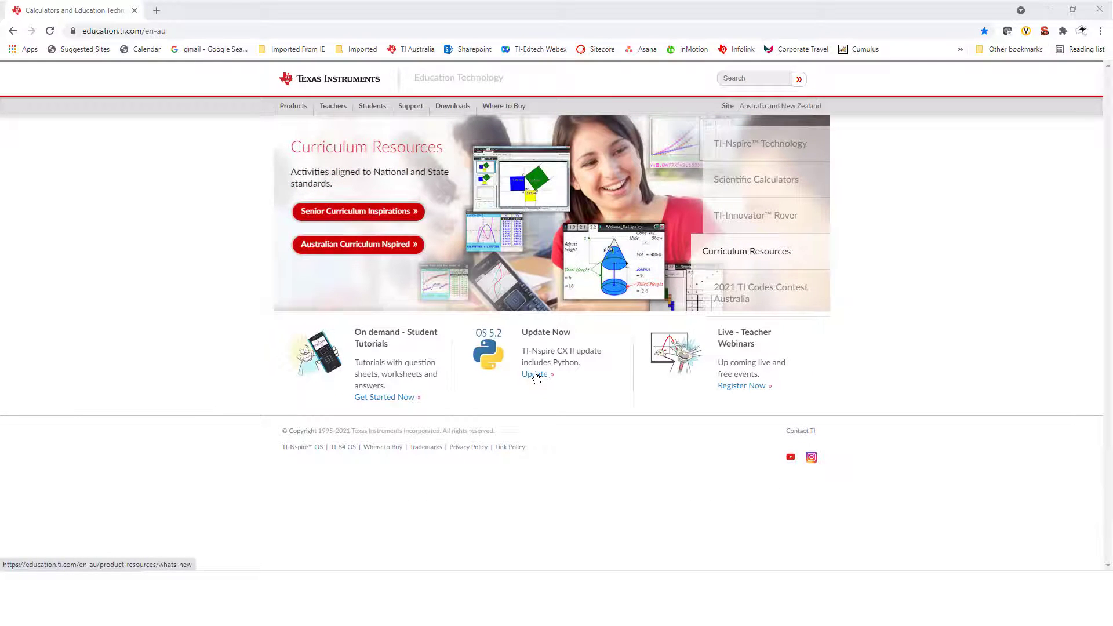
# Follow the Update link under Update Now to the OS update information page.
pyautogui.click(534, 374)
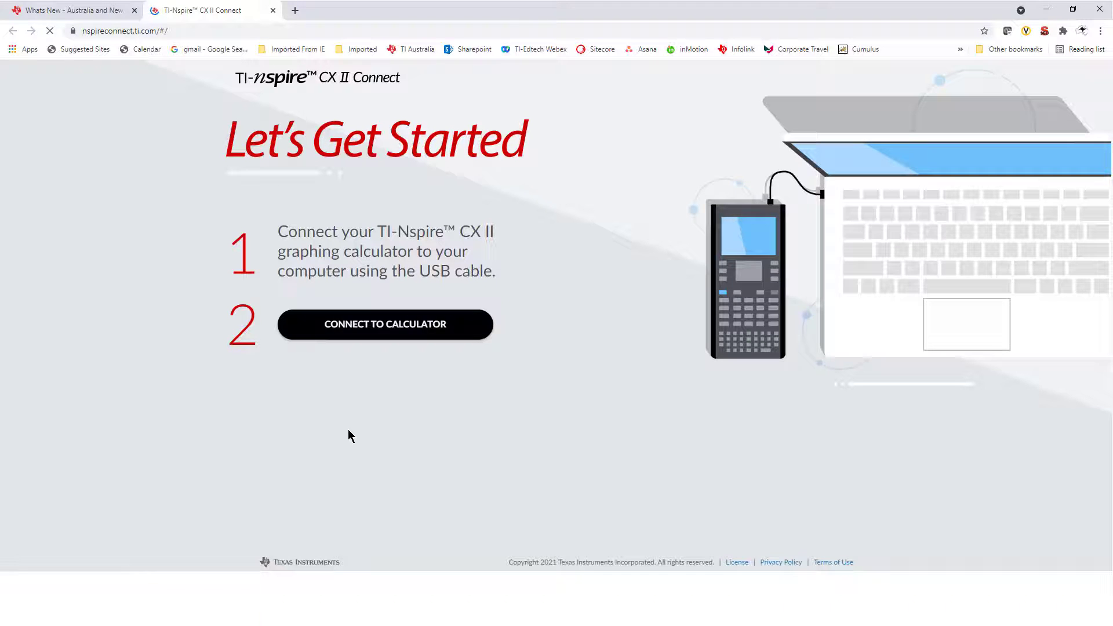
# Connect TI-Nspire CX II Connect to the paired TI-Nspire CX II handheld.
pyautogui.click(362, 326)
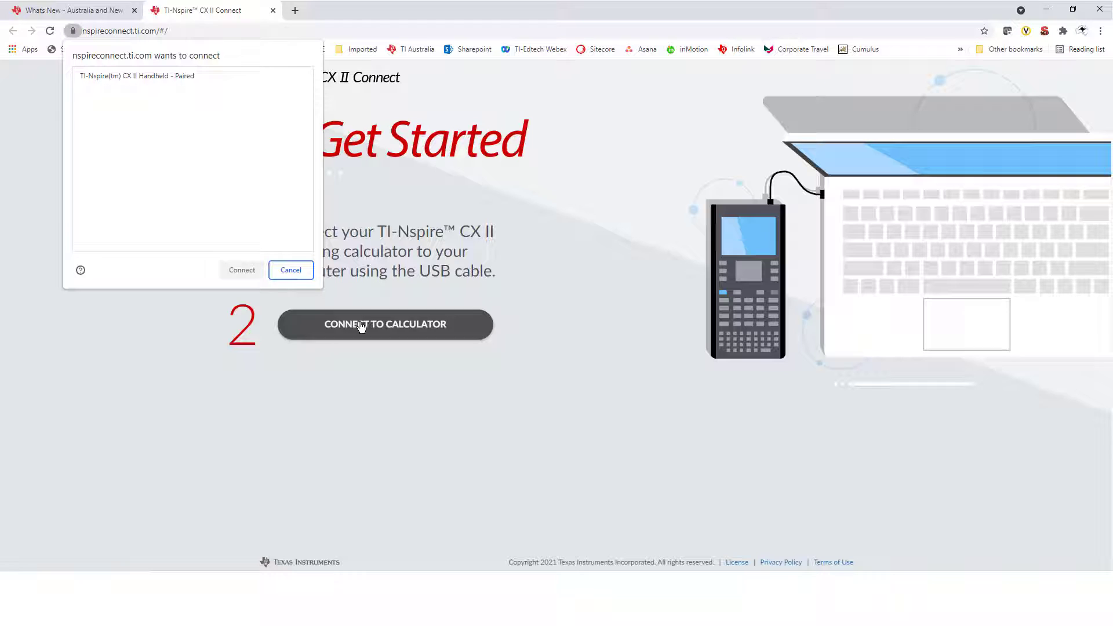
pyautogui.click(129, 80)
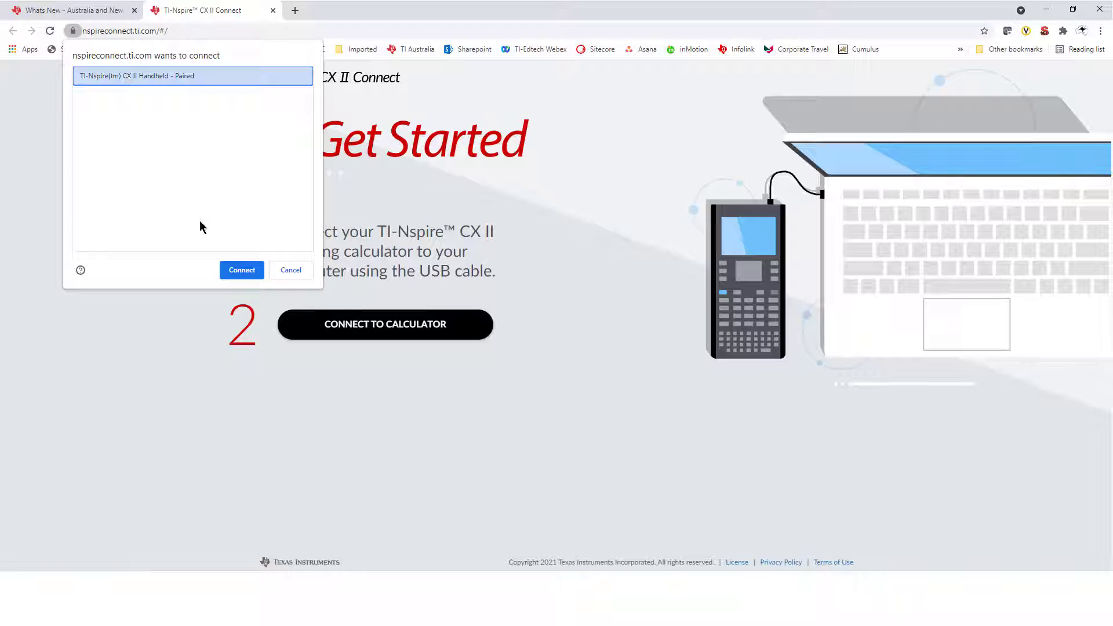
pyautogui.click(249, 273)
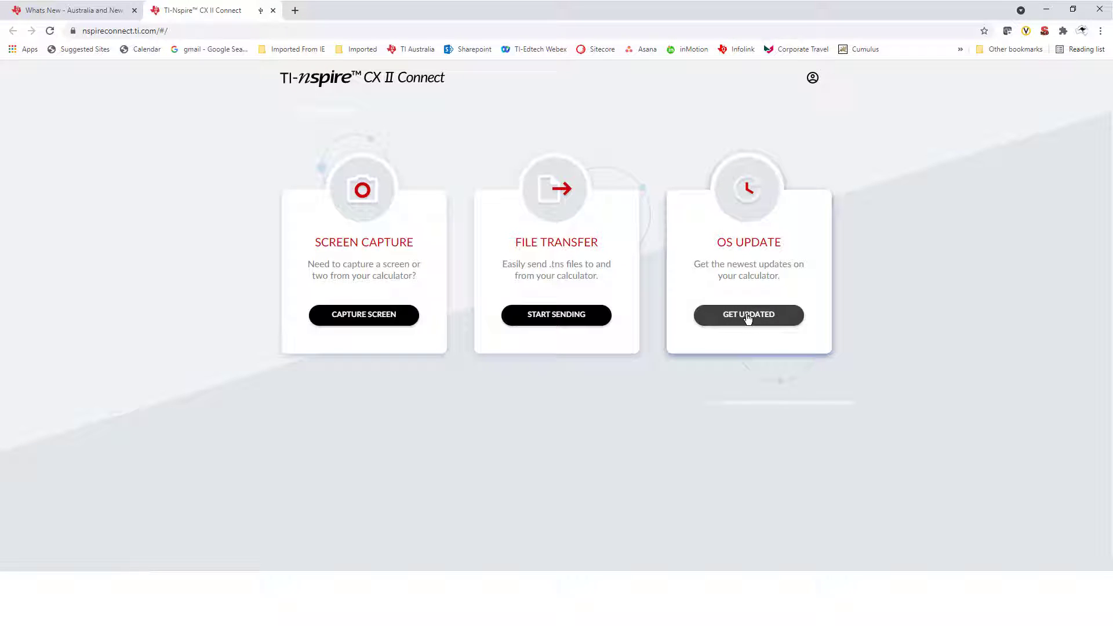
# Install OS 5.3.2.129 on the calculator, then reconnect to the TI-Nspire CX II handheld.
pyautogui.click(748, 316)
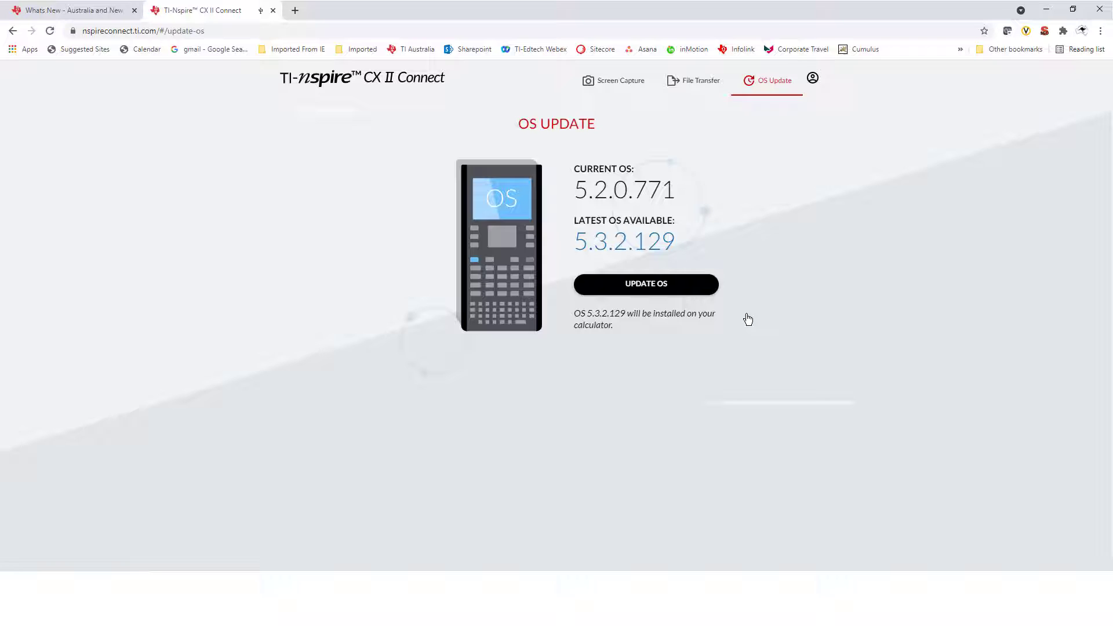
pyautogui.click(647, 285)
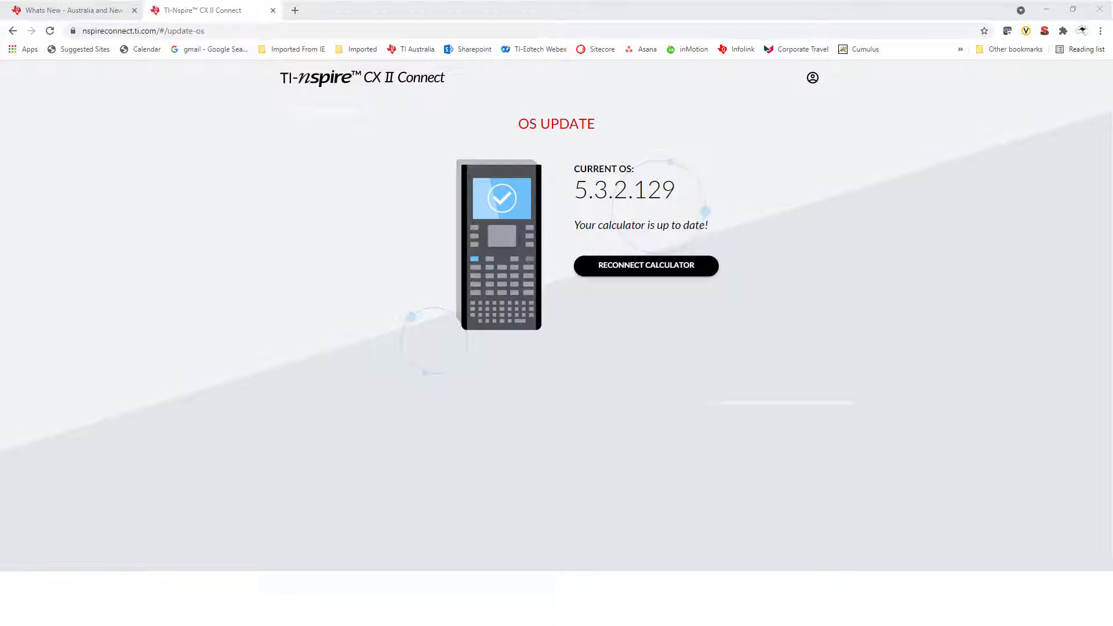
pyautogui.click(605, 271)
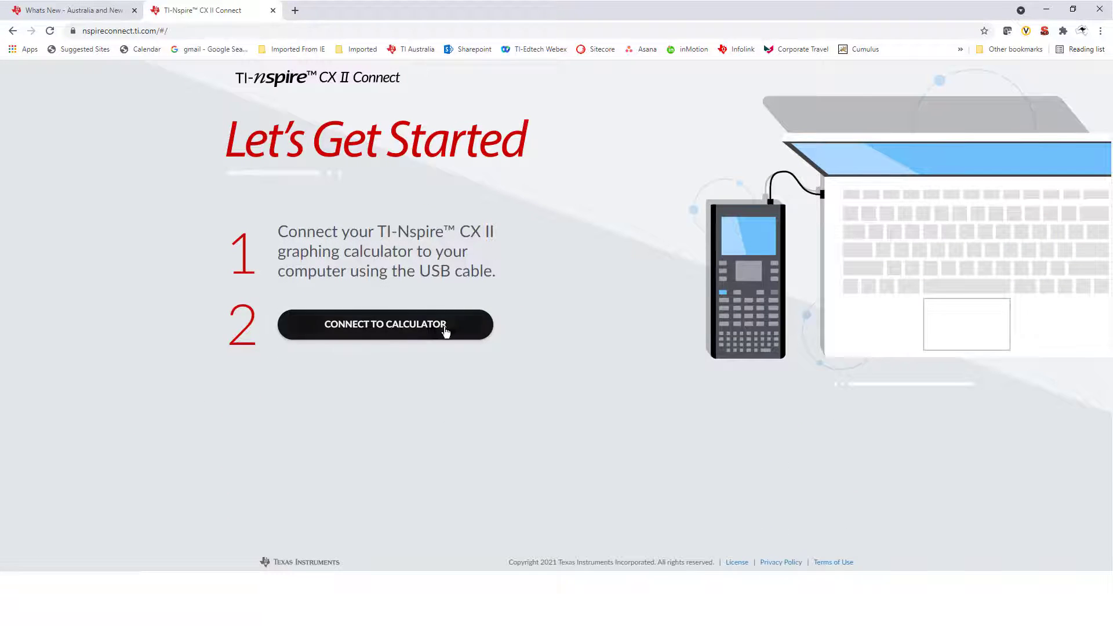
pyautogui.click(432, 325)
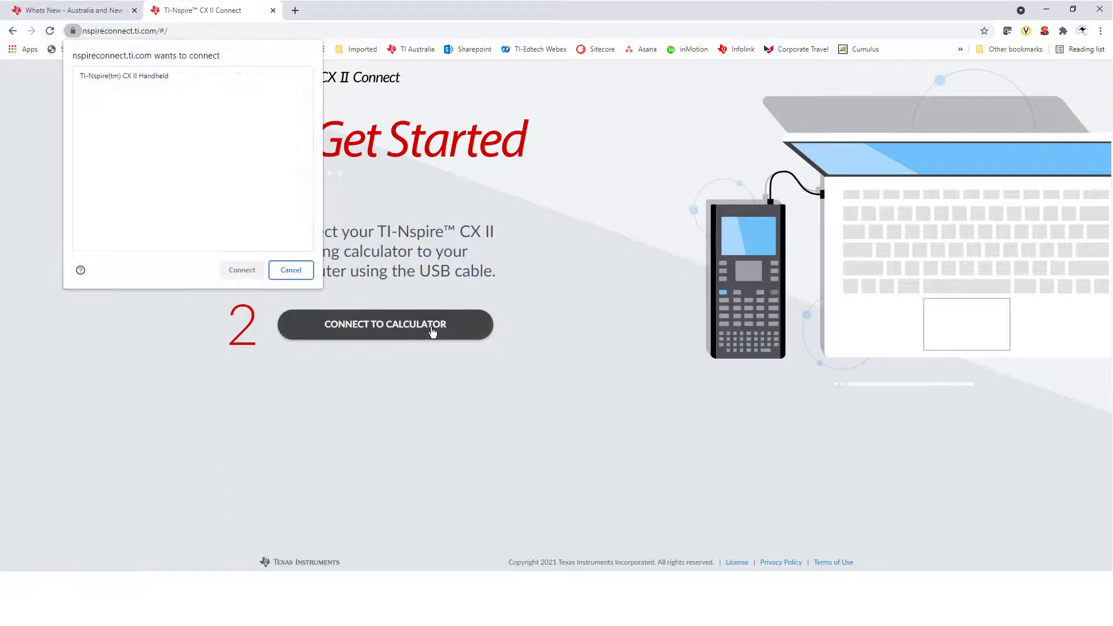
pyautogui.click(106, 76)
pyautogui.click(239, 270)
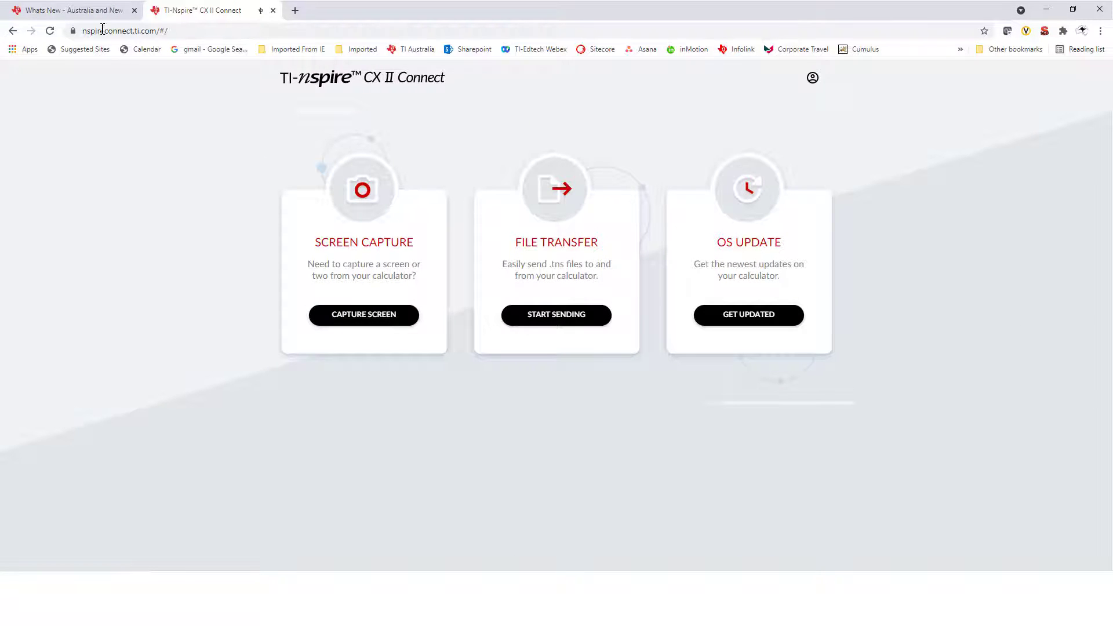
# Download the Composite Functions .tns file from the Victoria Mathematical Methods exam series.
pyautogui.click(89, 13)
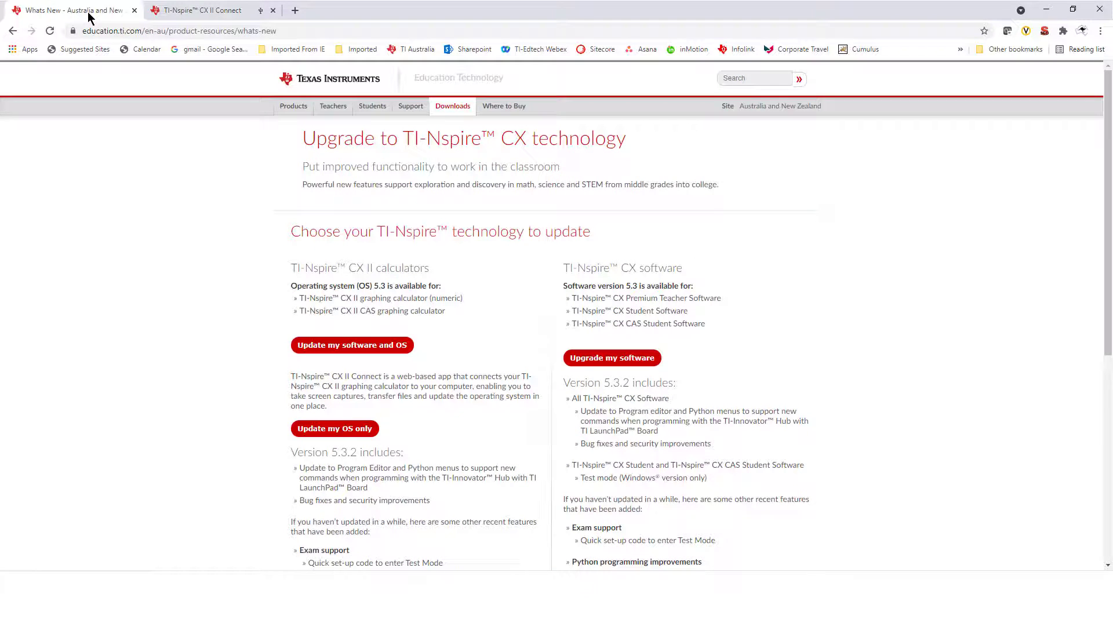
pyautogui.click(372, 110)
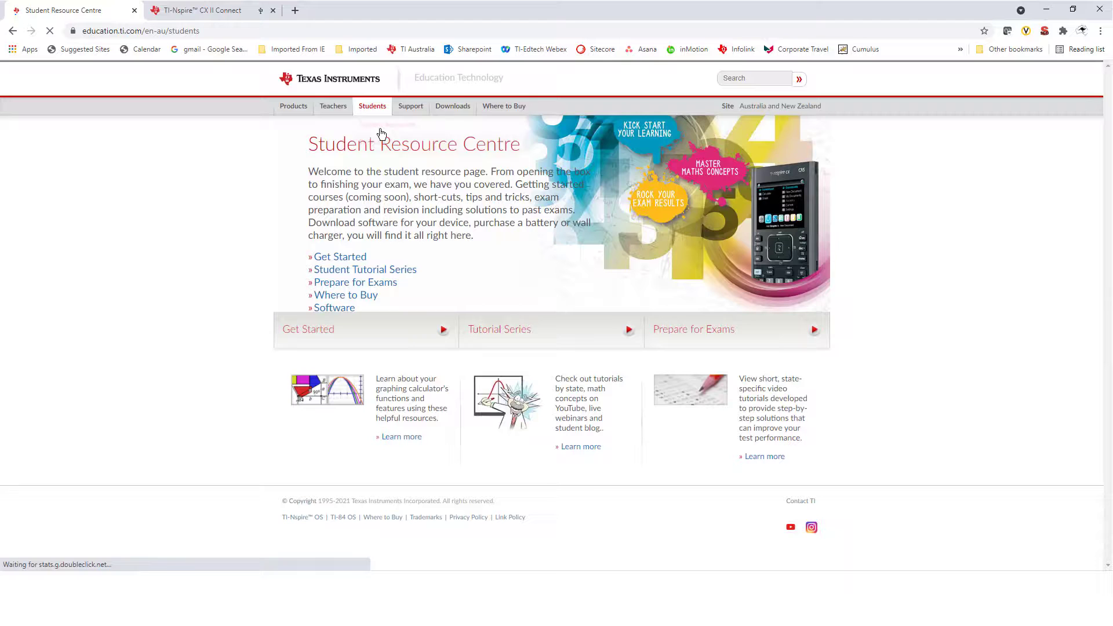
pyautogui.click(679, 337)
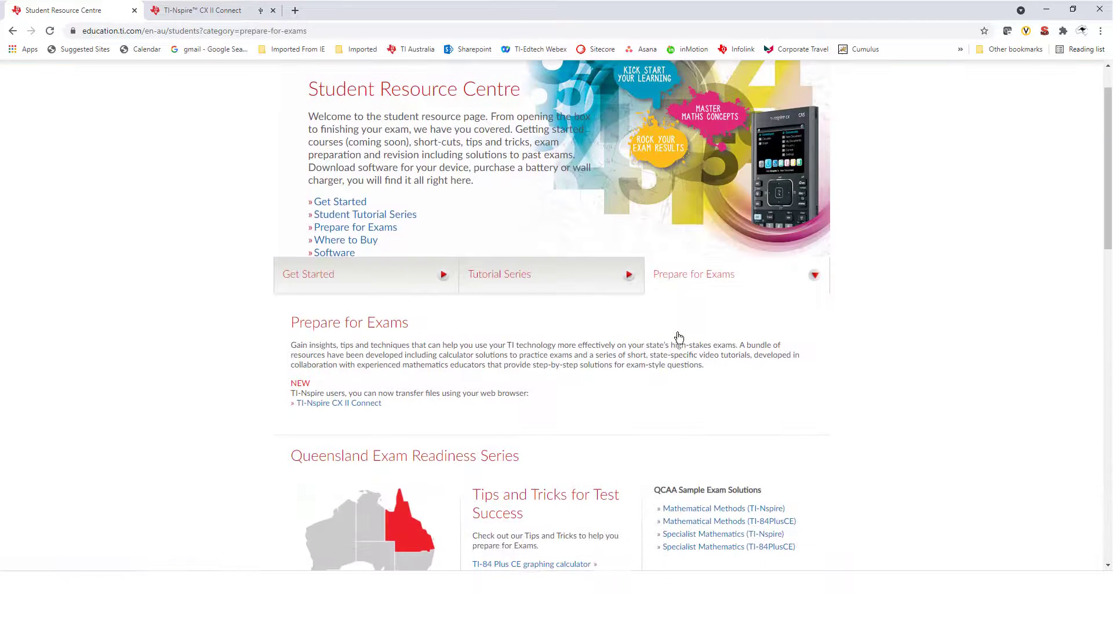
pyautogui.scroll(-5, 679, 337)
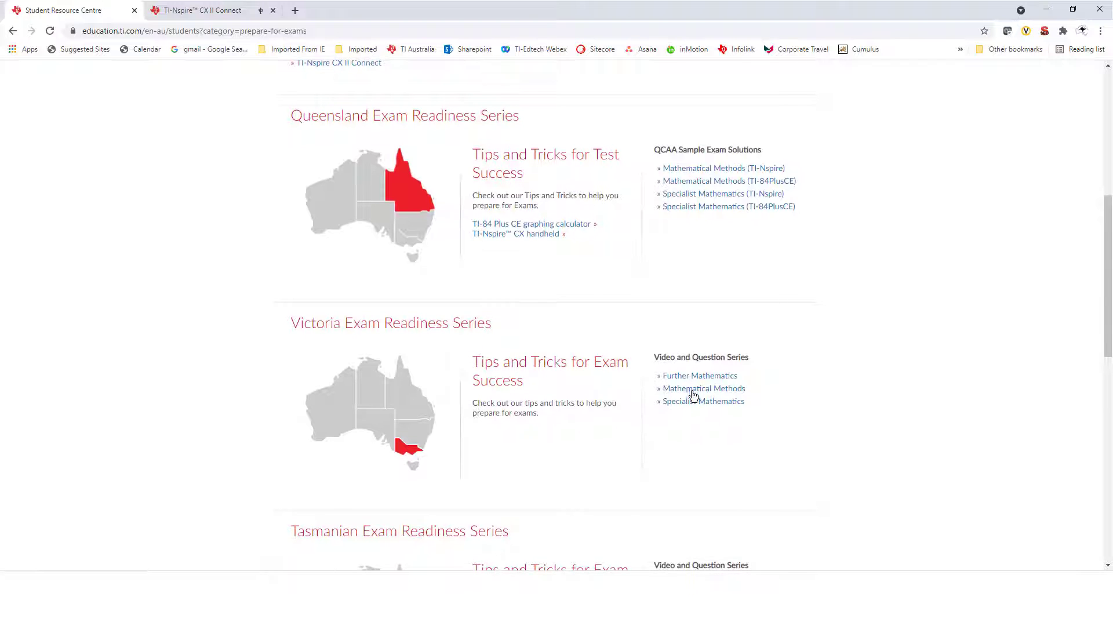
pyautogui.click(693, 395)
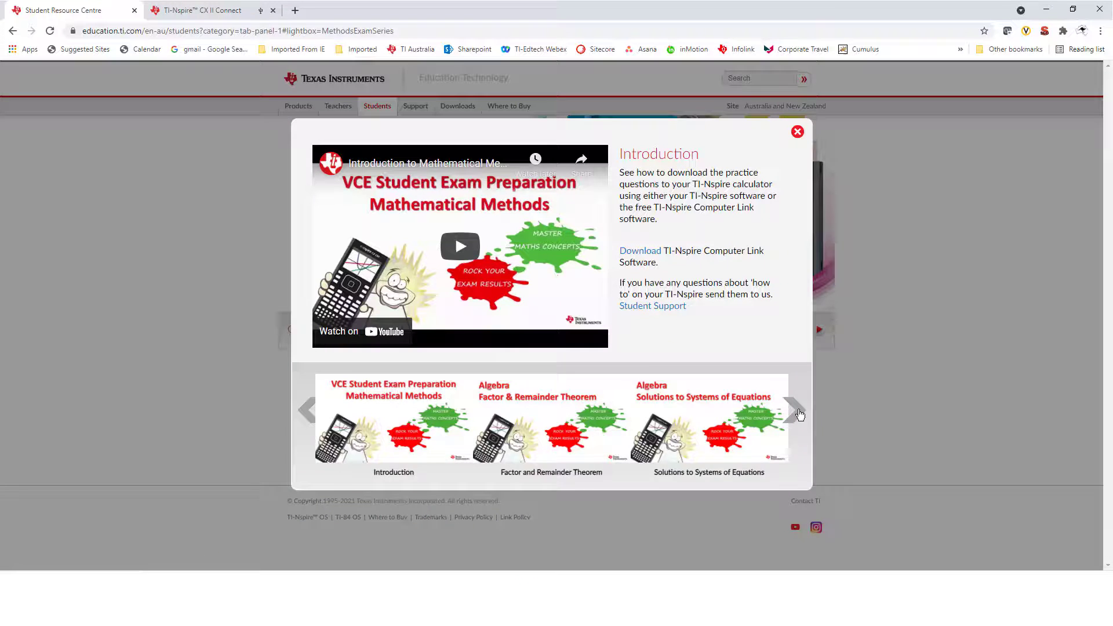
pyautogui.click(796, 411)
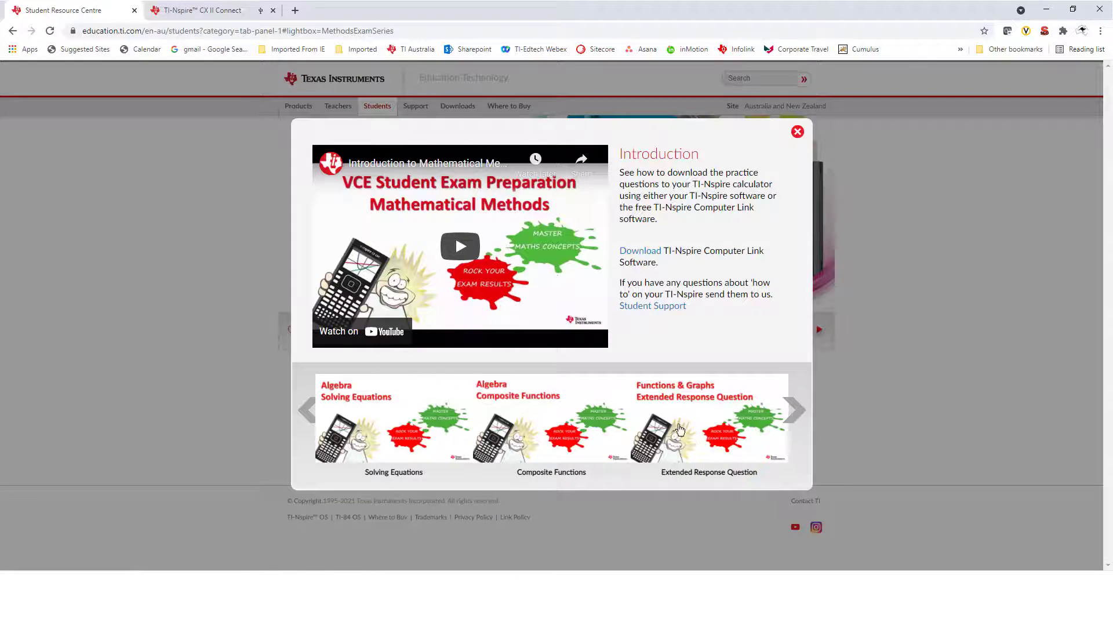
pyautogui.click(550, 424)
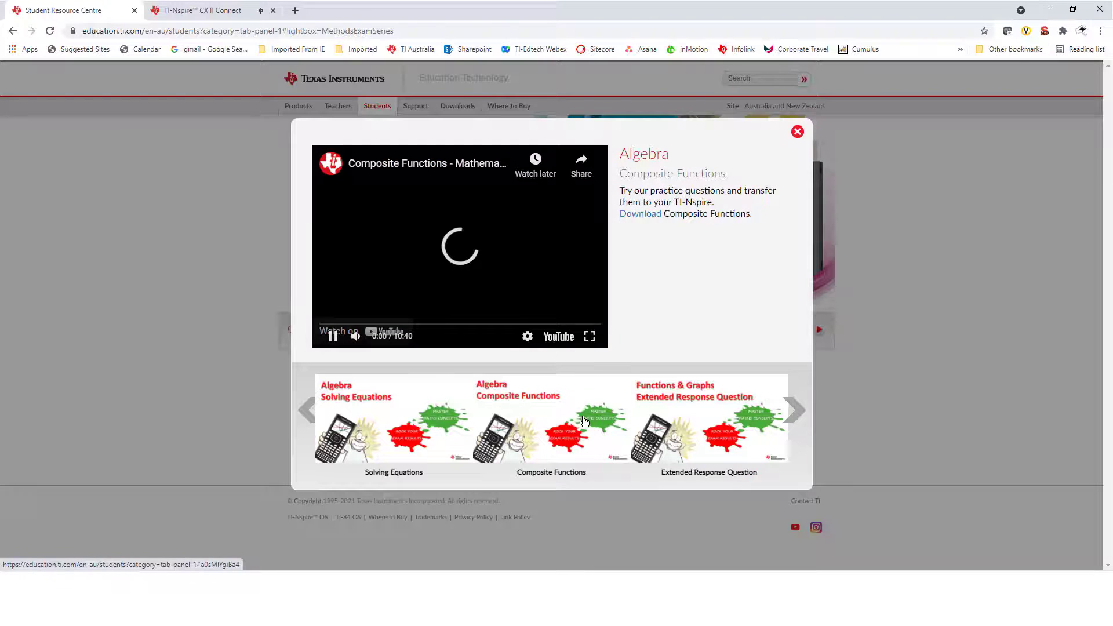
pyautogui.click(640, 215)
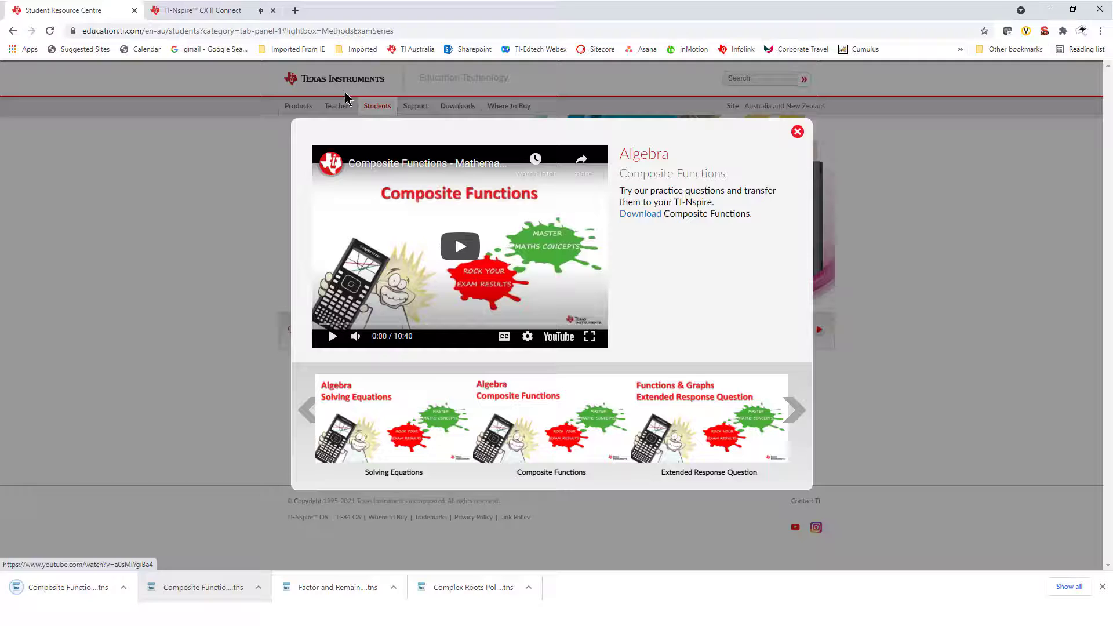
# Send Composite Functions (1).tns from the computer to the calculator's My Documents folder.
pyautogui.click(178, 11)
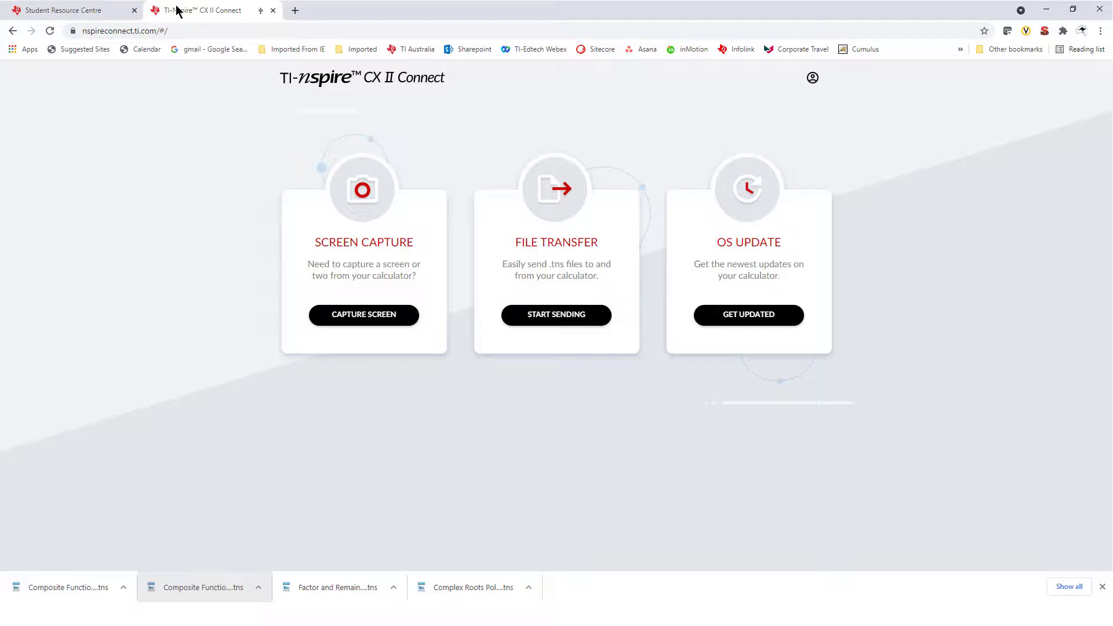
pyautogui.click(537, 316)
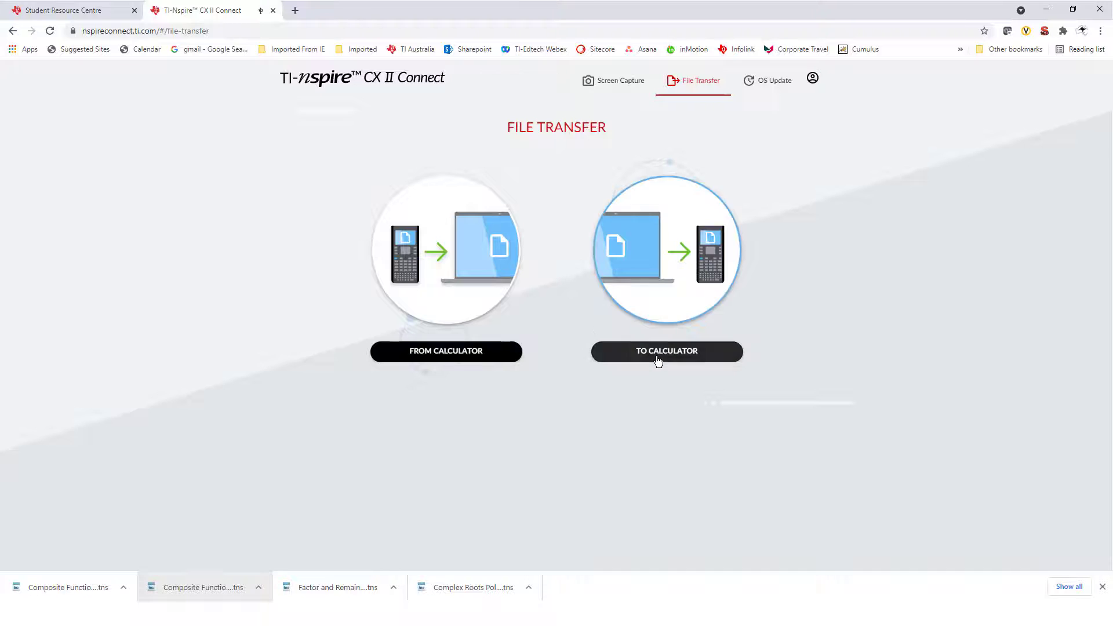
pyautogui.click(658, 355)
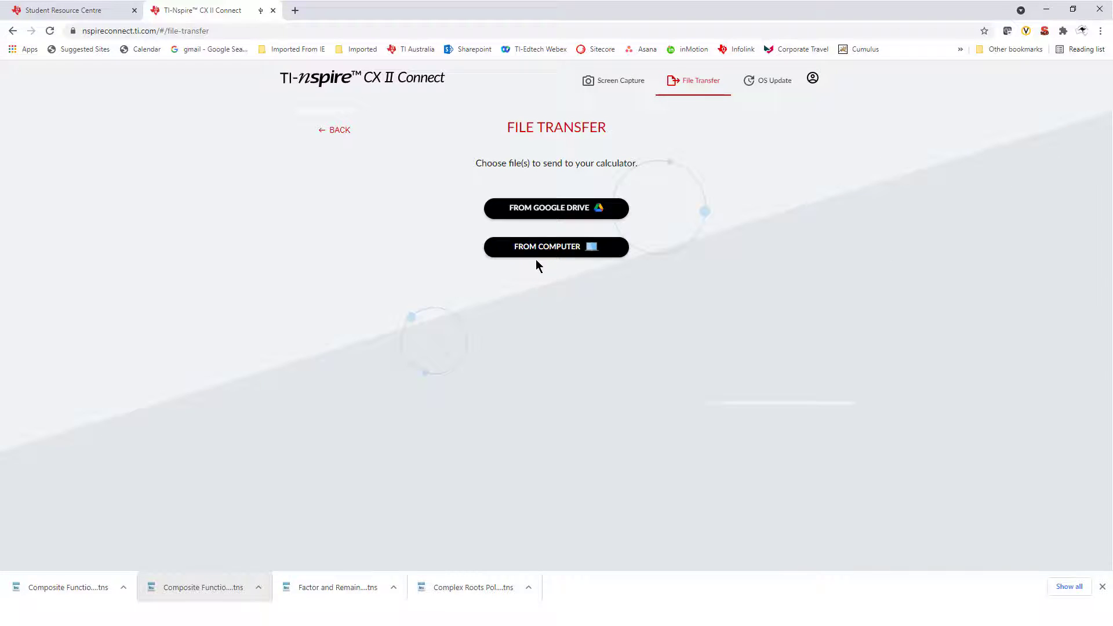
pyautogui.click(532, 250)
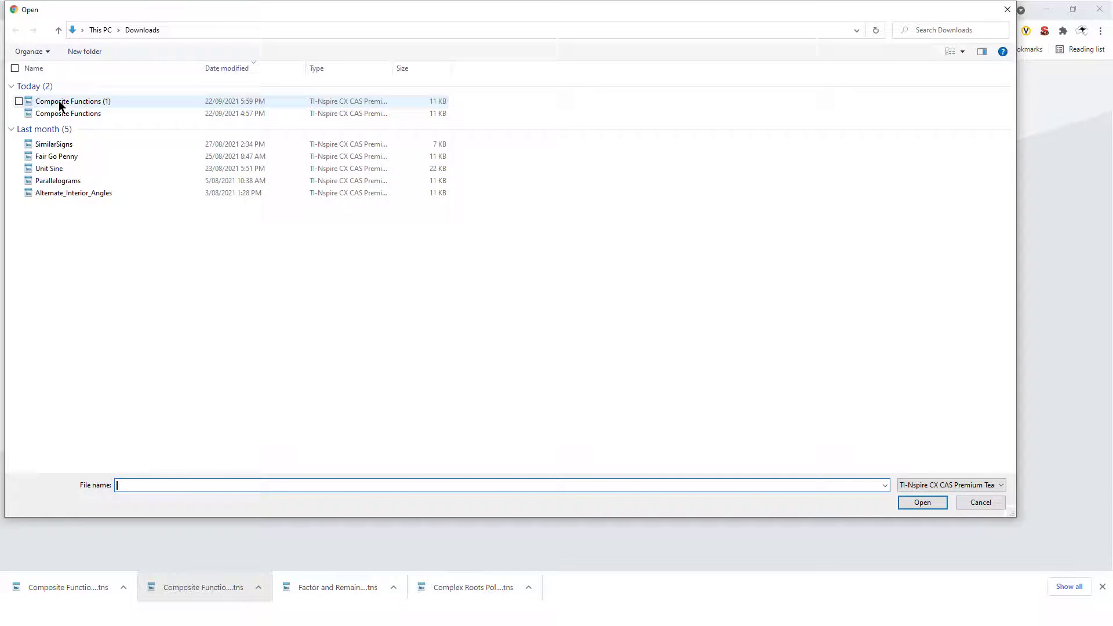
pyautogui.click(58, 101)
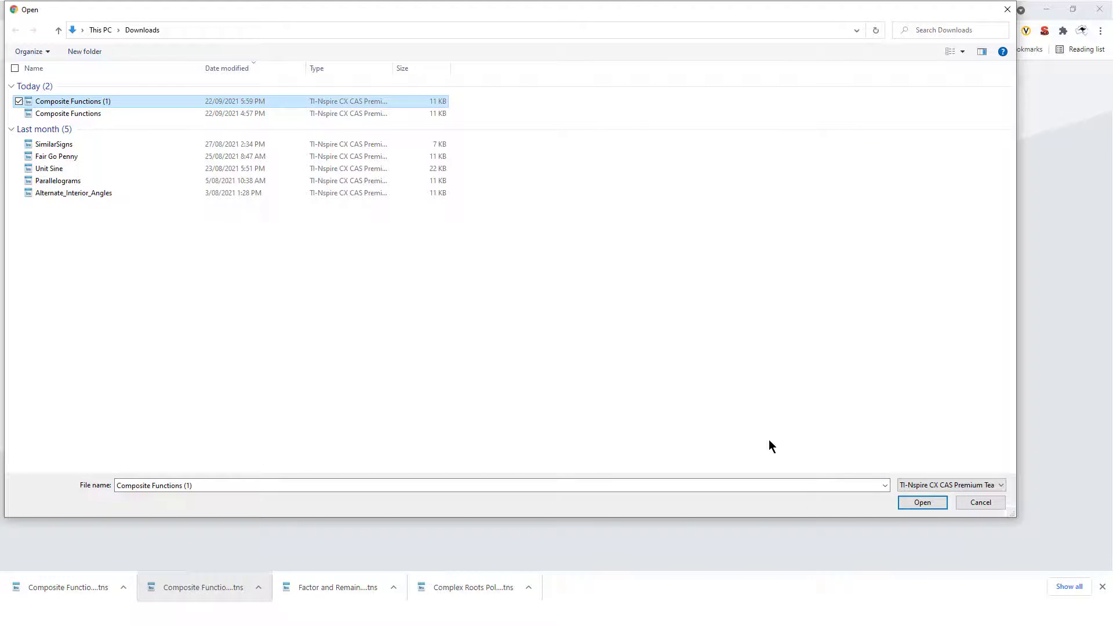
pyautogui.click(914, 506)
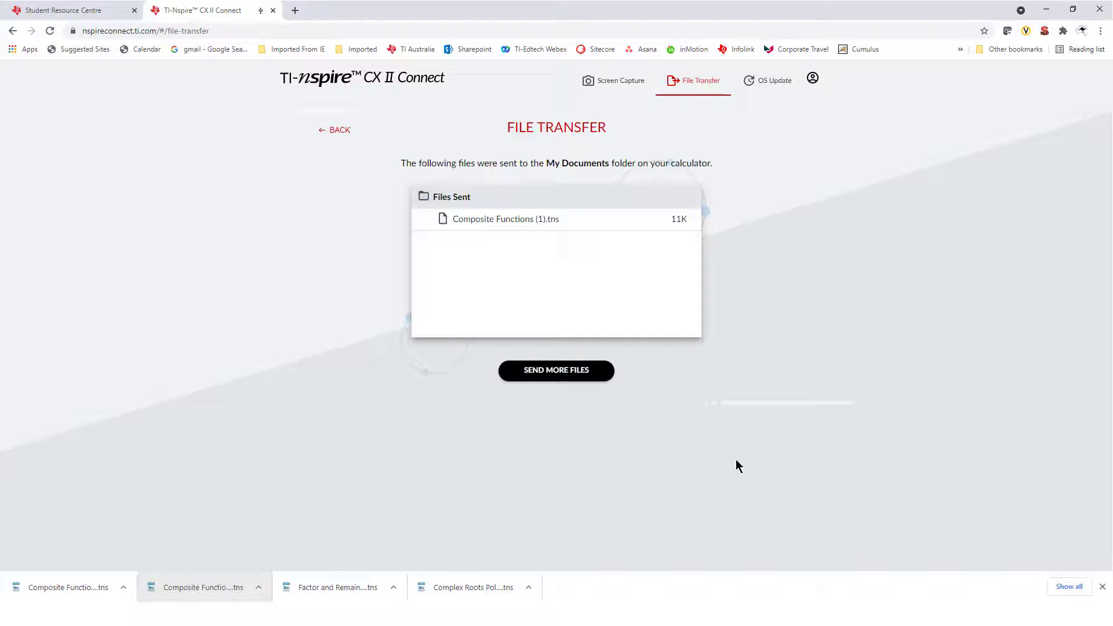
pyautogui.click(592, 84)
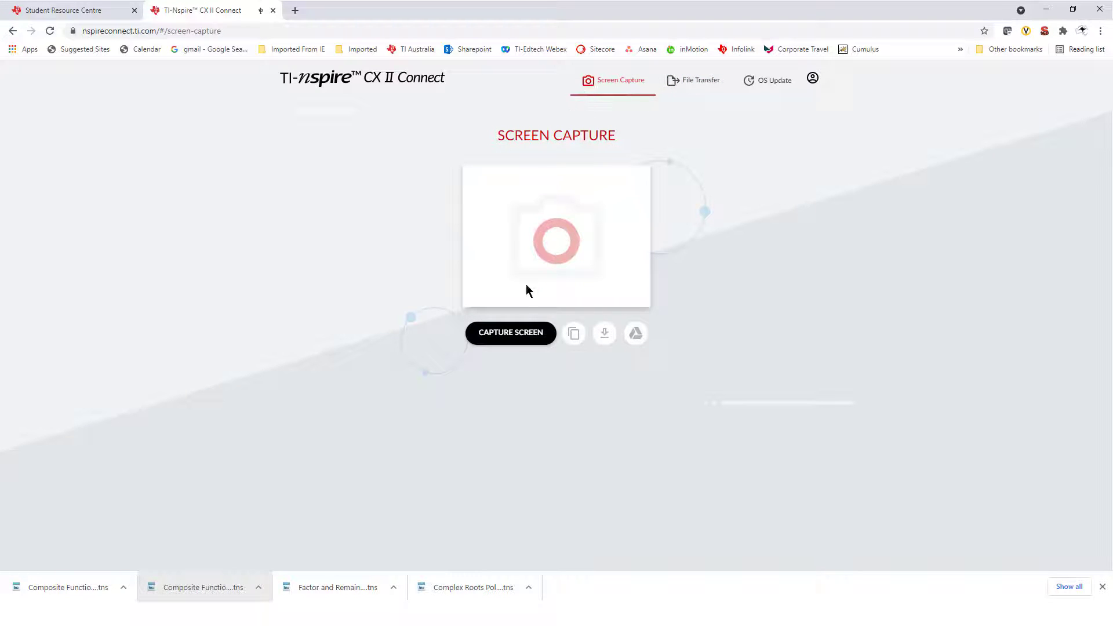
# Capture screens of the Composite Functions document, Q1 answered x < −√2 ∪ x > √2, and the ticked overview.
pyautogui.click(520, 334)
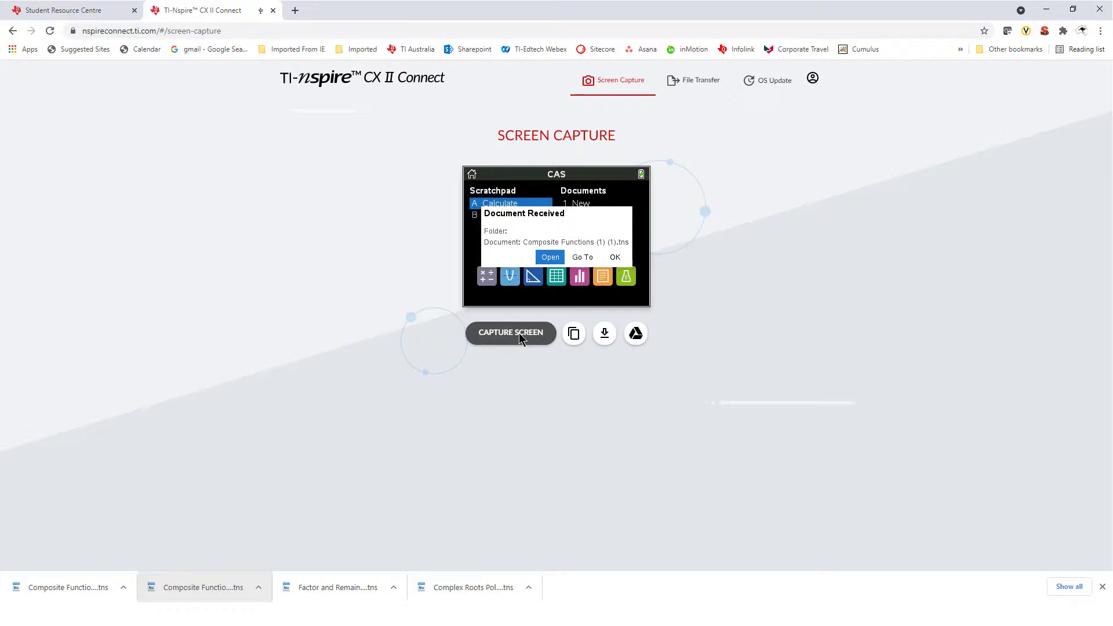
pyautogui.click(520, 334)
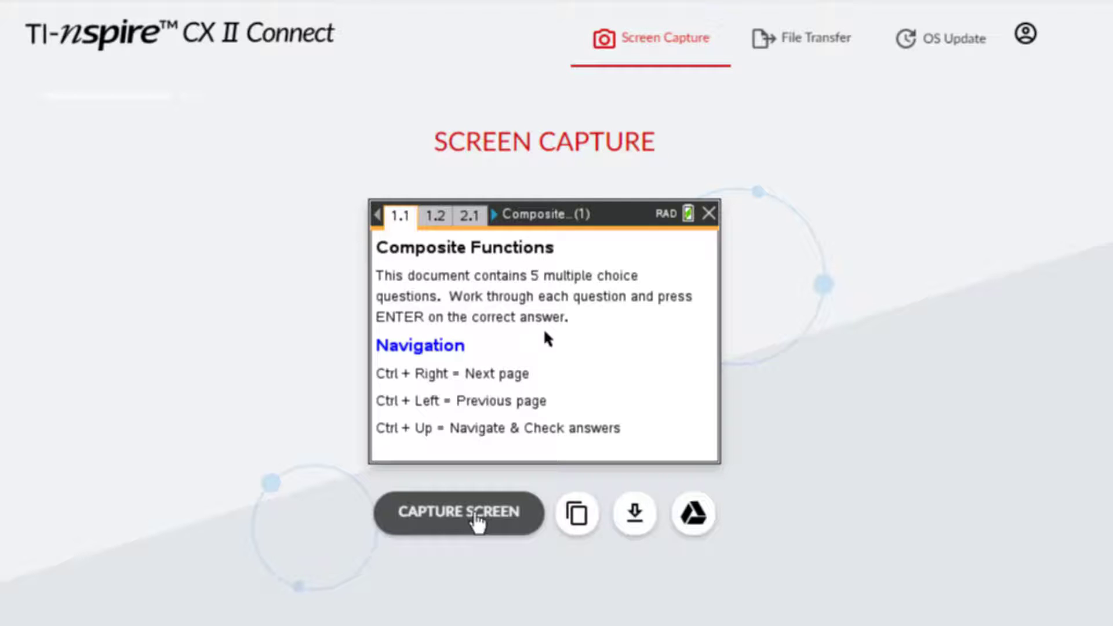
pyautogui.click(476, 520)
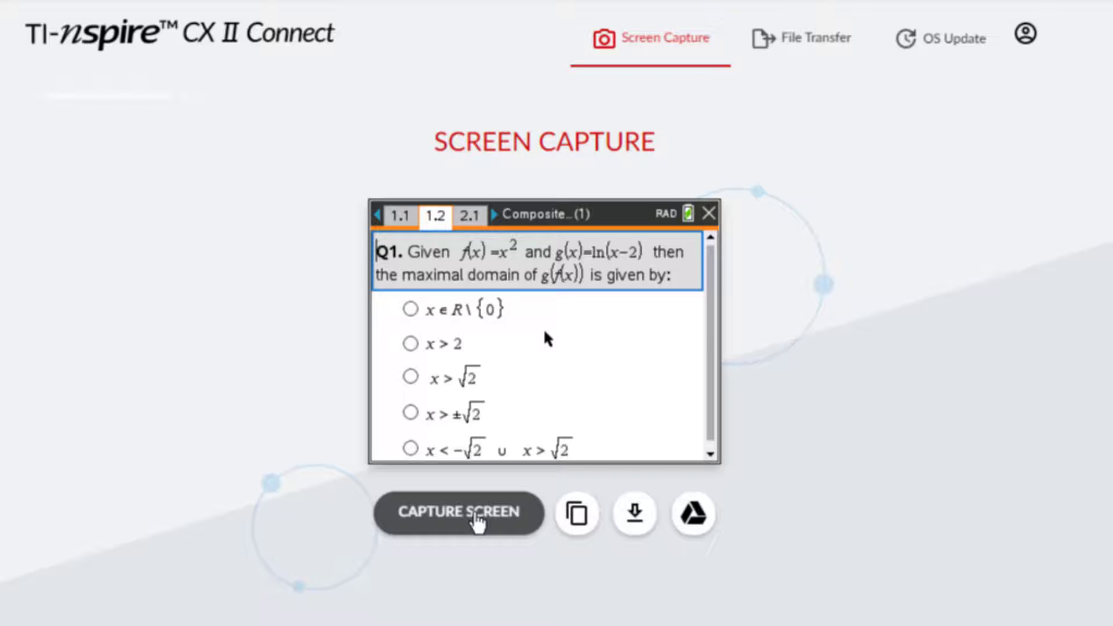
pyautogui.click(476, 517)
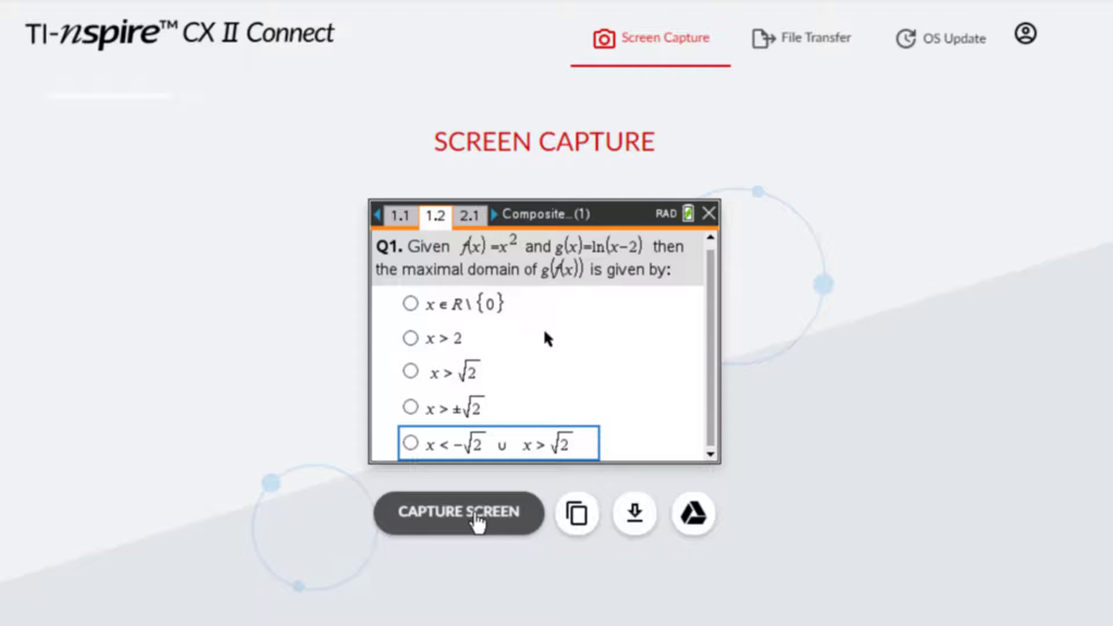
pyautogui.click(476, 518)
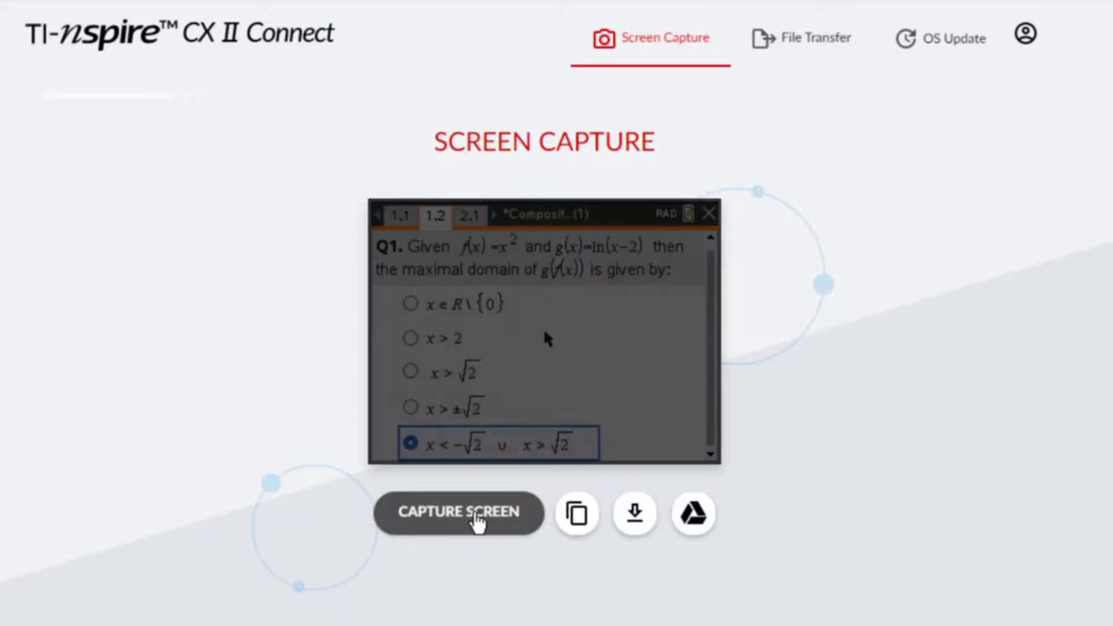
pyautogui.click(477, 518)
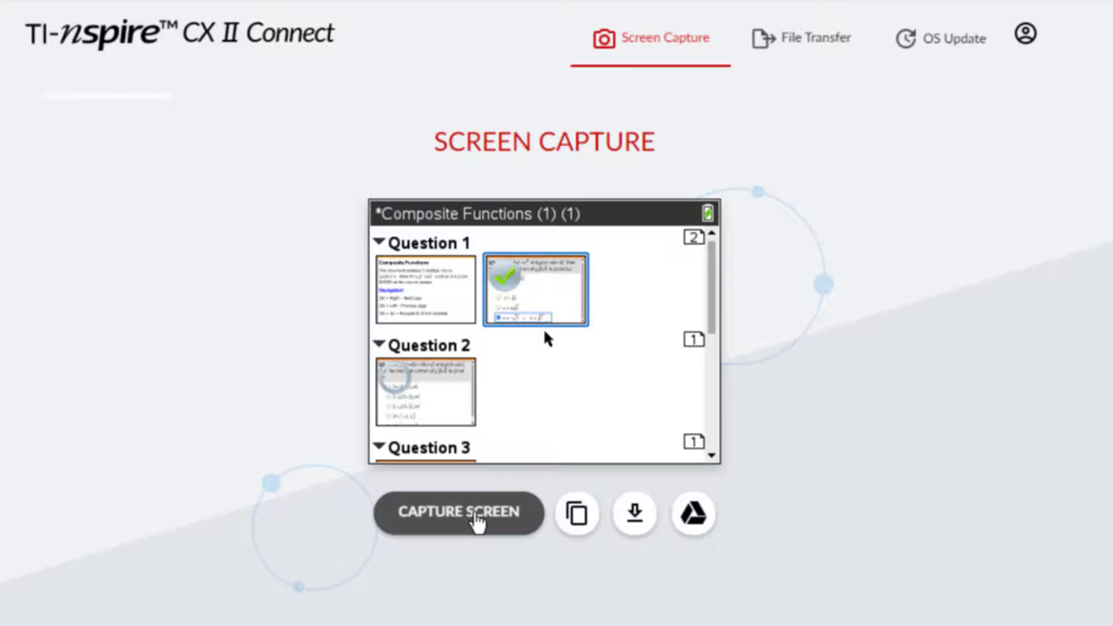